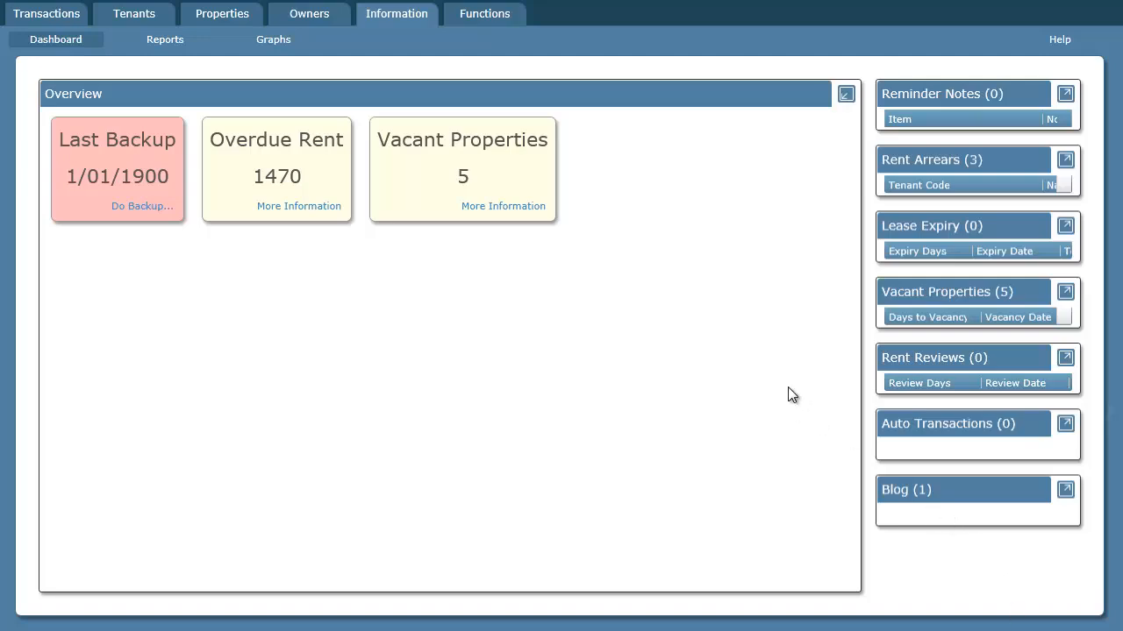
Step: Start a new automatic transaction of type Automatic Income in the setup functions
left_click(493, 14)
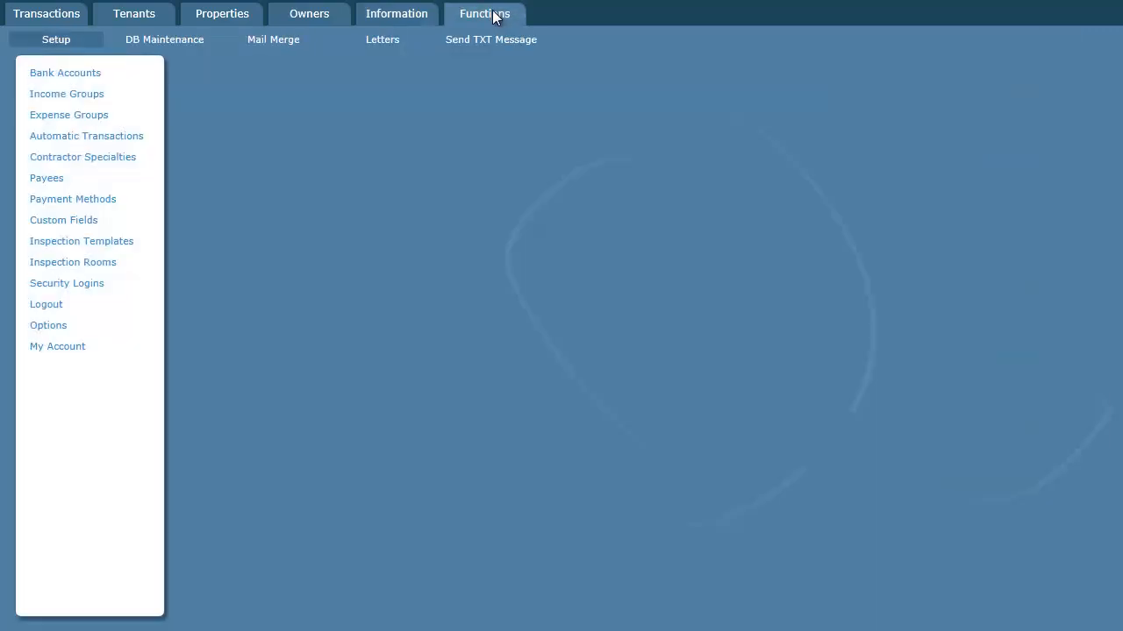
left_click(58, 141)
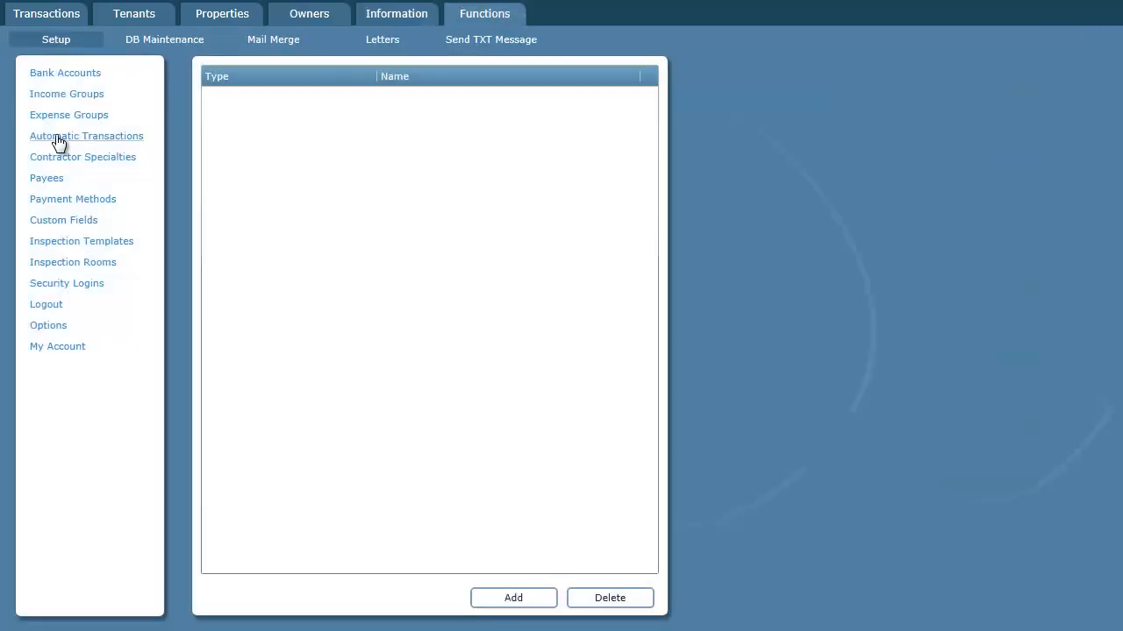
left_click(518, 600)
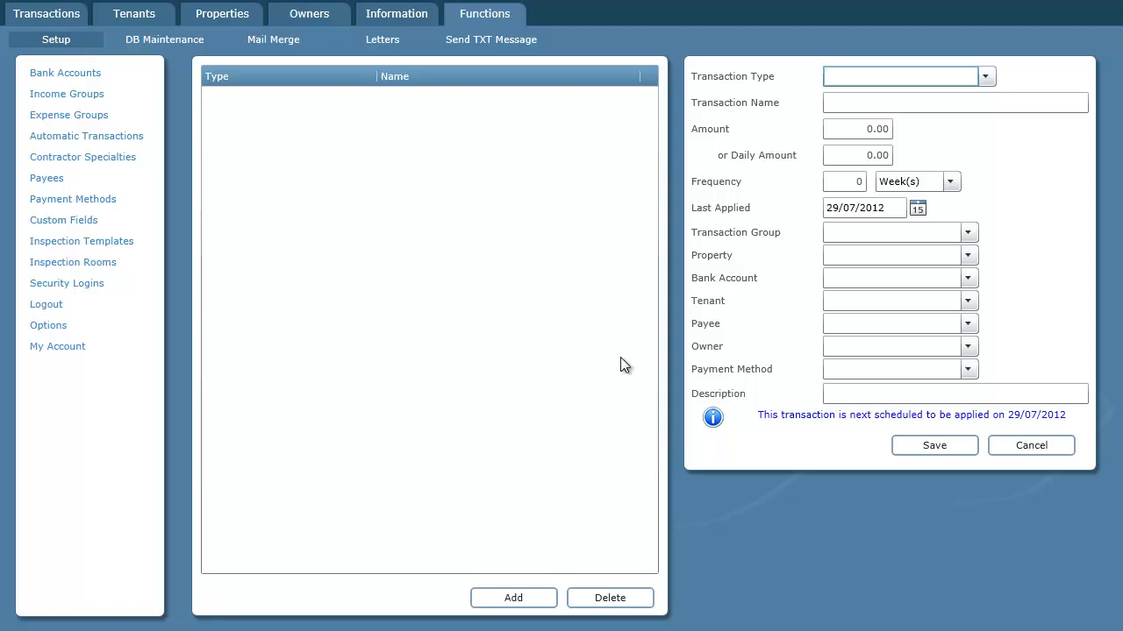
left_click(987, 77)
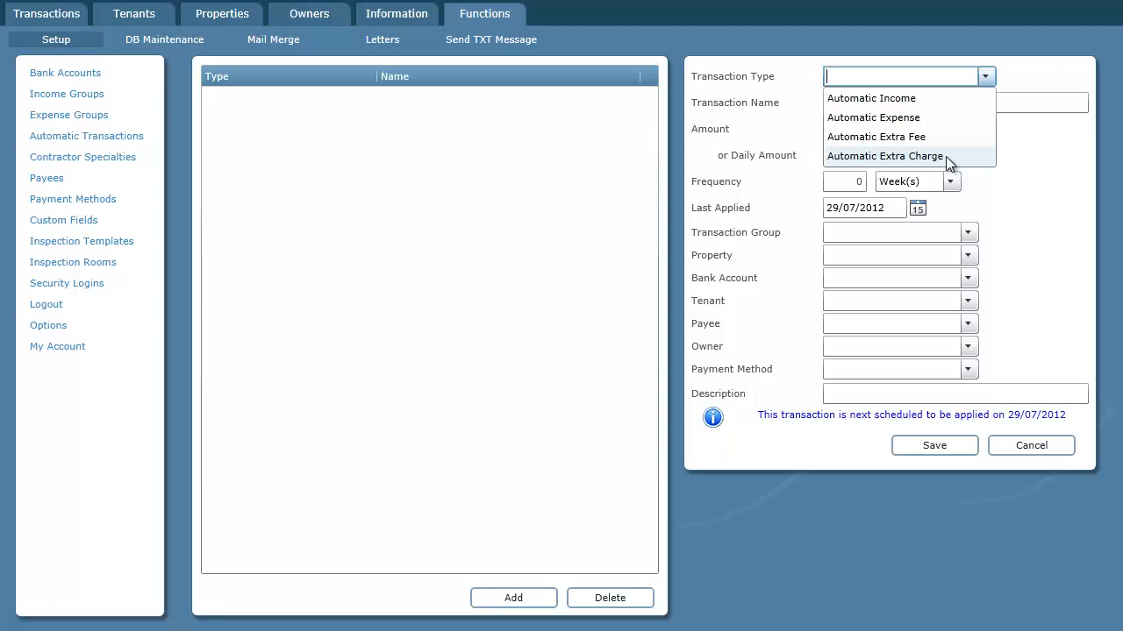
left_click(936, 98)
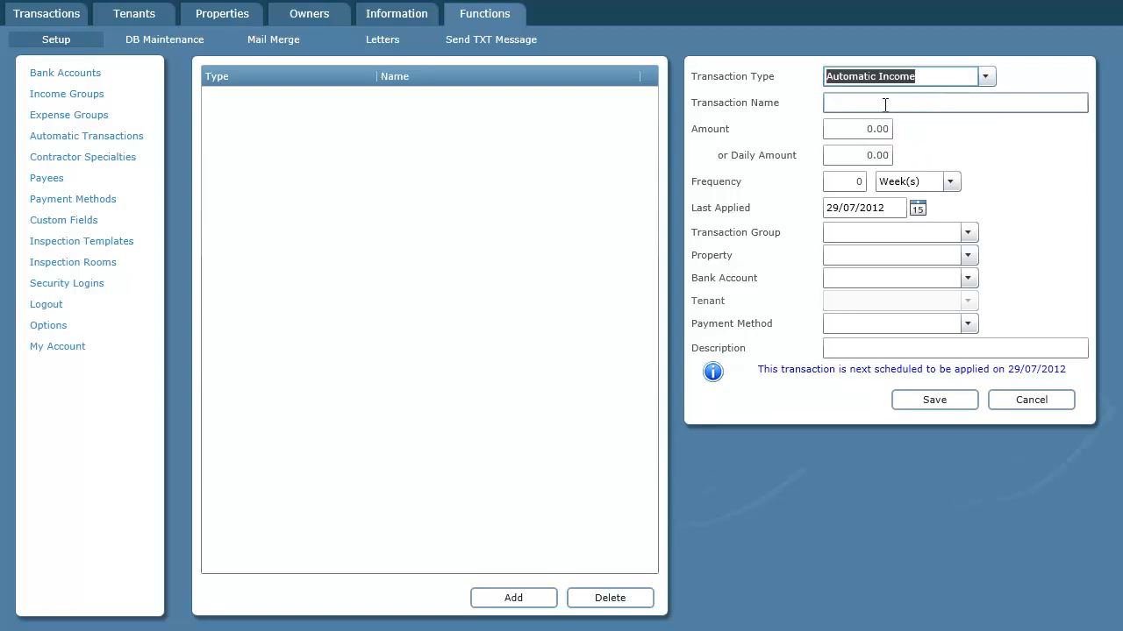
Step: Name the transaction as weekly rent from the tenant, with an amount of 100 and a frequency of 1 week
left_click(885, 104)
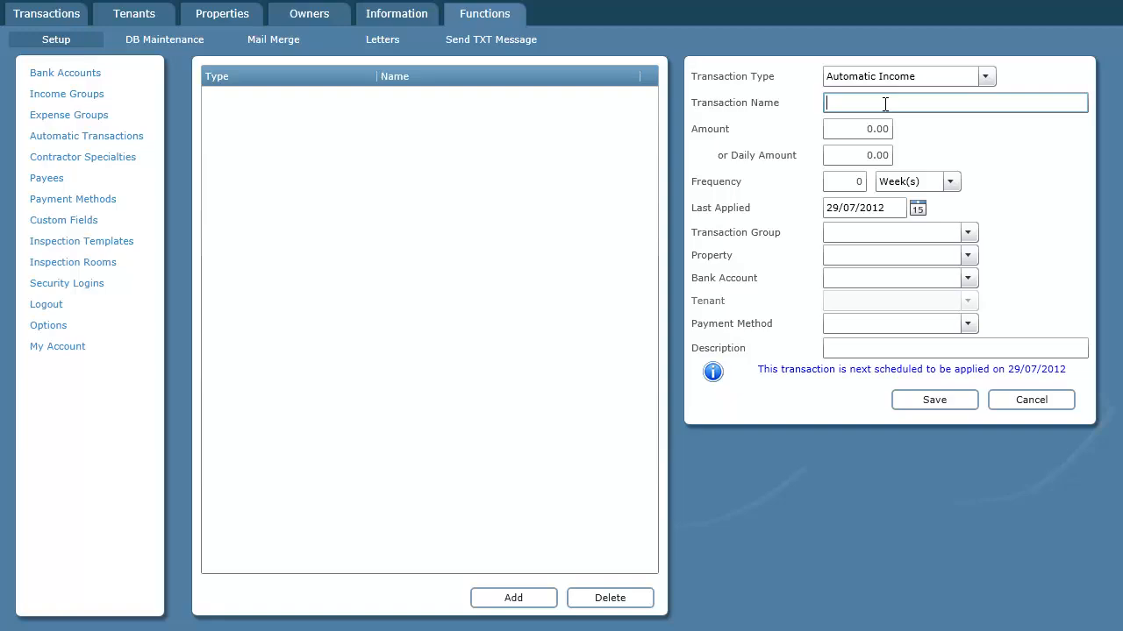
type("Weekly rent from Mr SMith")
key("Tab")
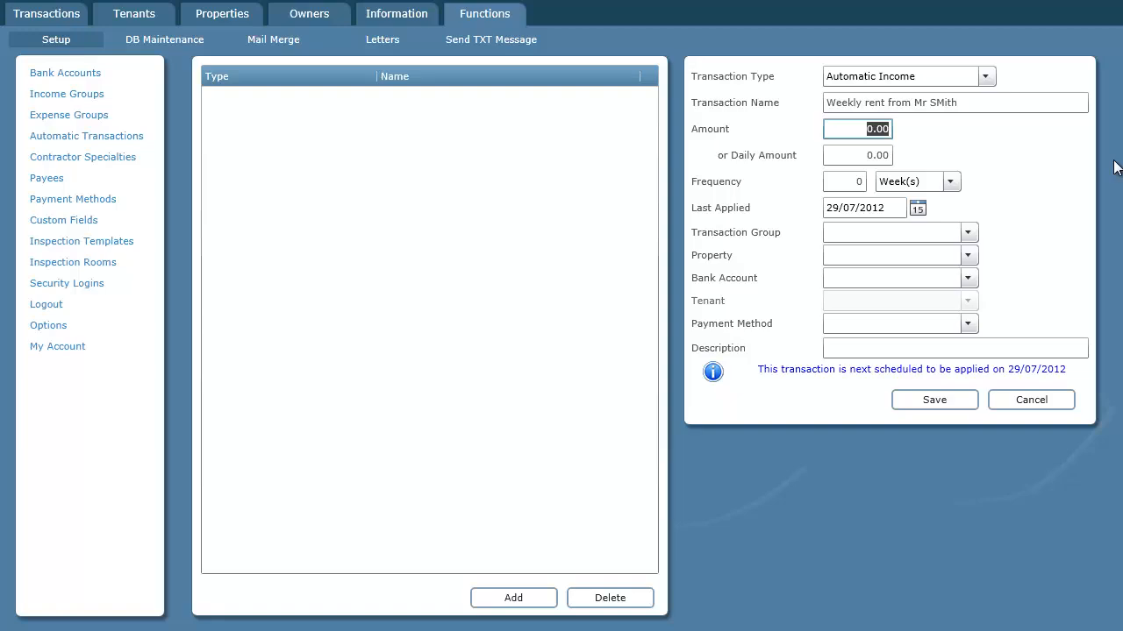
type("100")
key("Tab")
key("Tab")
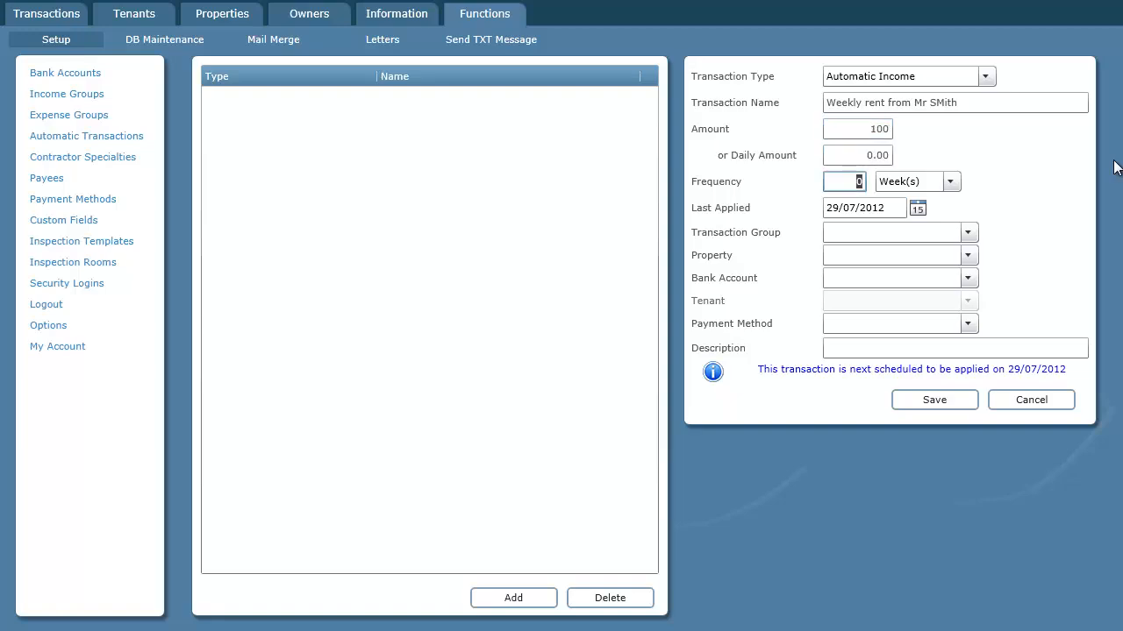
type("1")
Step: Set the fixed amount to 0, the daily amount to 10 and the frequency to 1 month
left_click_drag(857, 130, 910, 135)
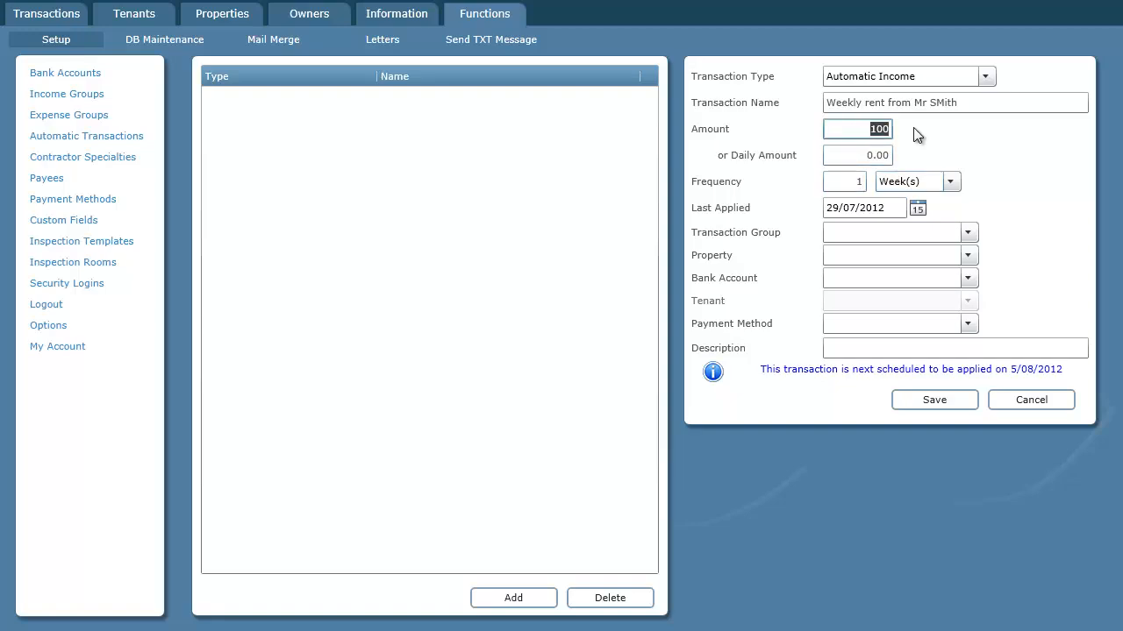
type("0")
key("Tab")
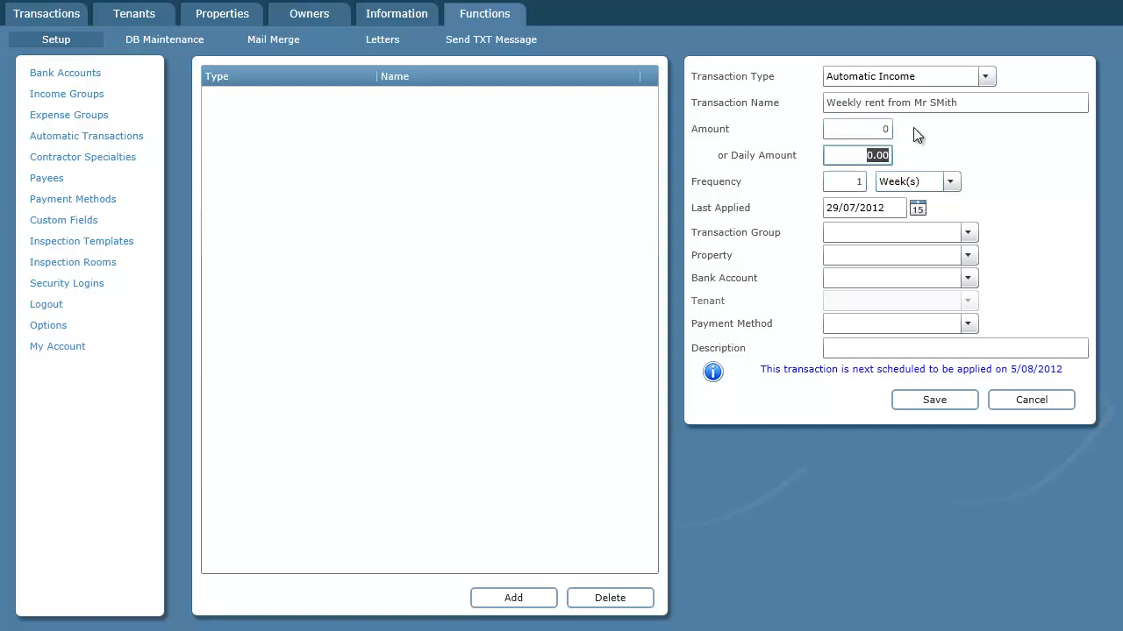
type("10")
key("Tab")
key("Tab")
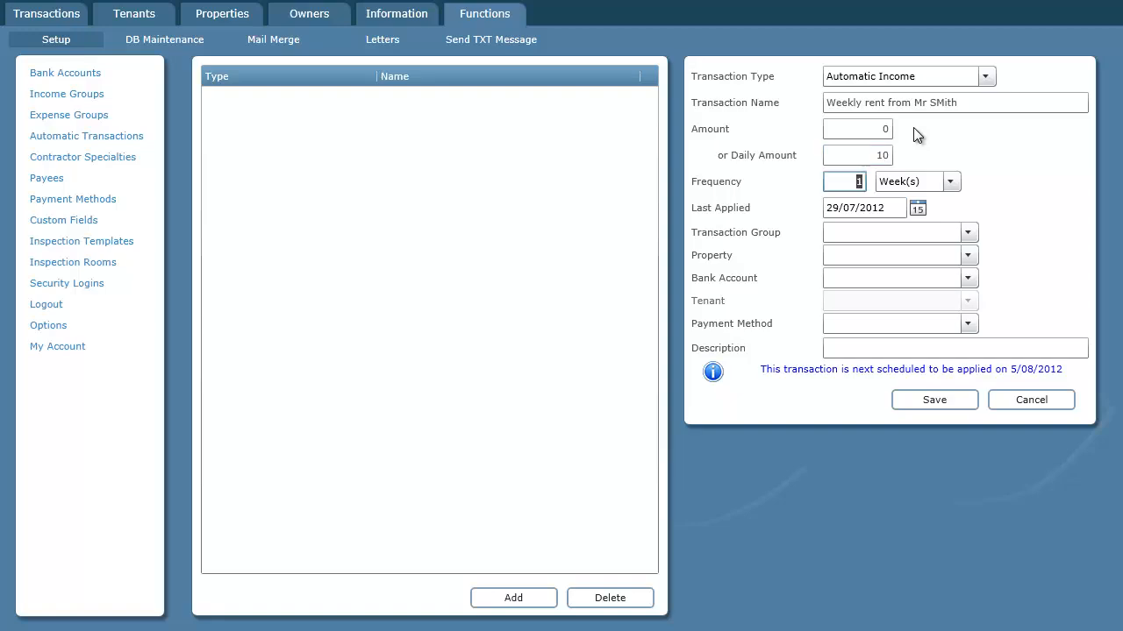
left_click(949, 184)
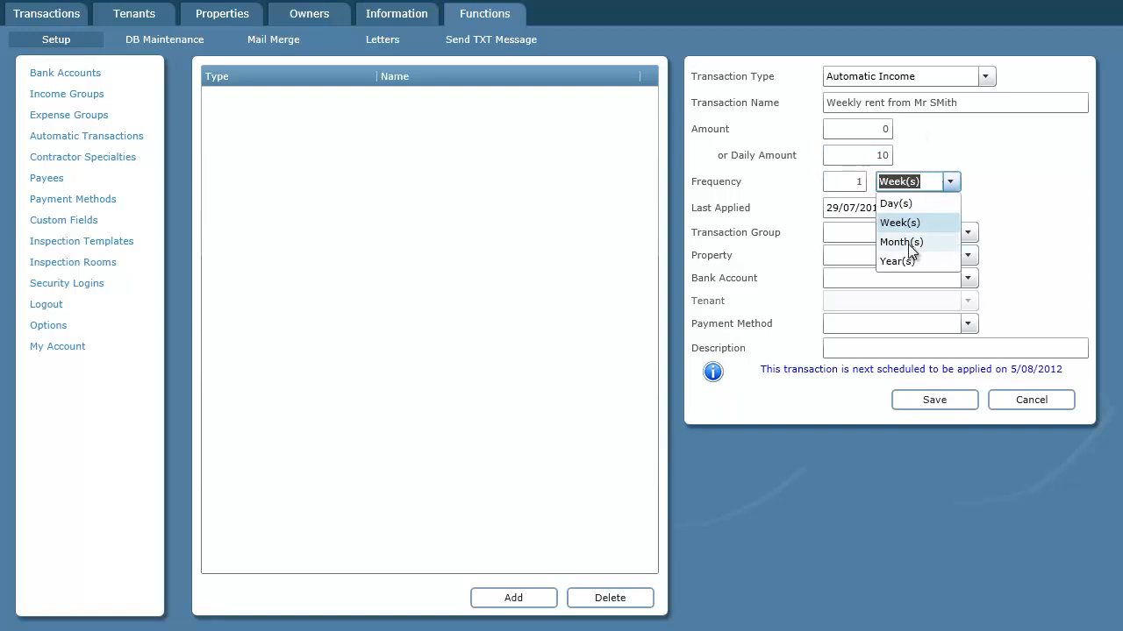
left_click(908, 241)
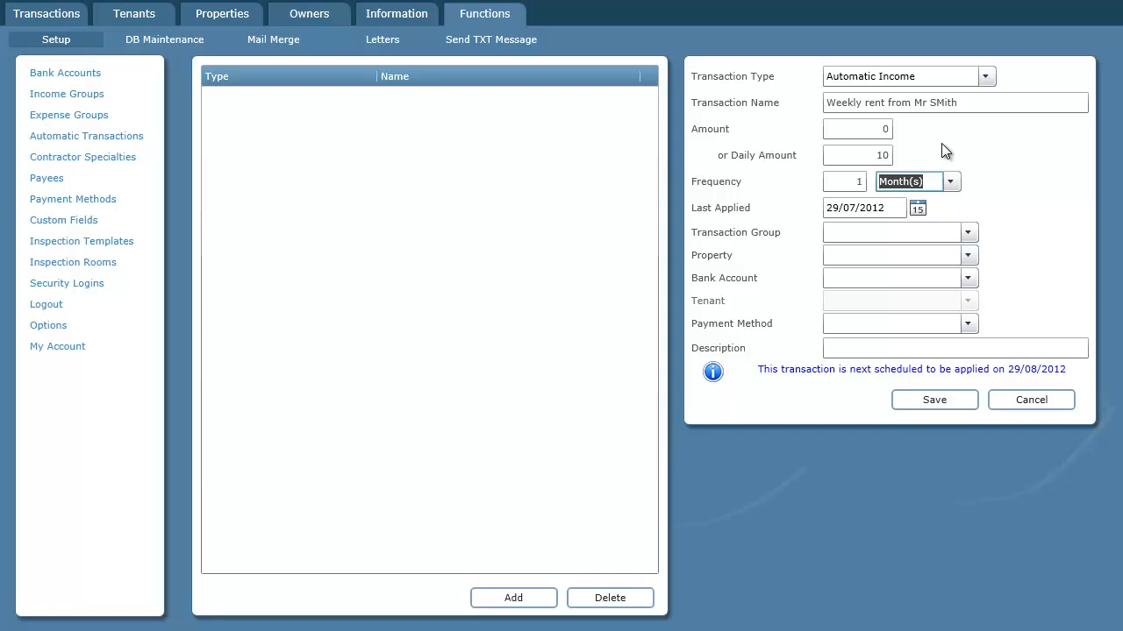
Step: Set the daily amount to 0, the fixed amount to 100 and the frequency unit to weeks
left_click(886, 155)
key("BackSpace")
key("shift+Tab")
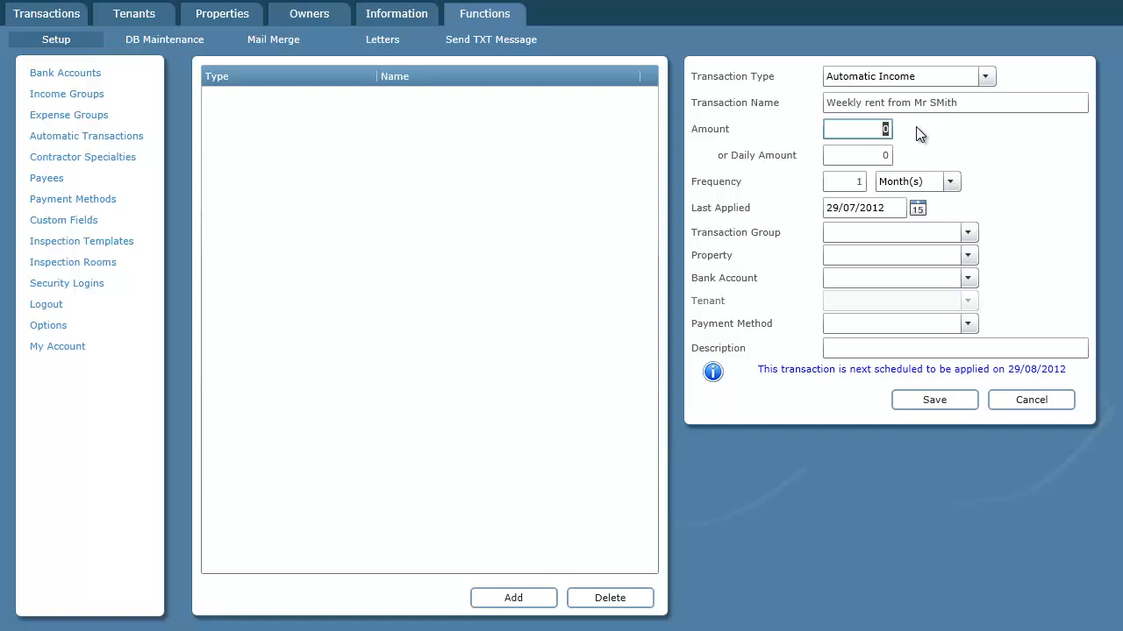
type("100")
key("Tab")
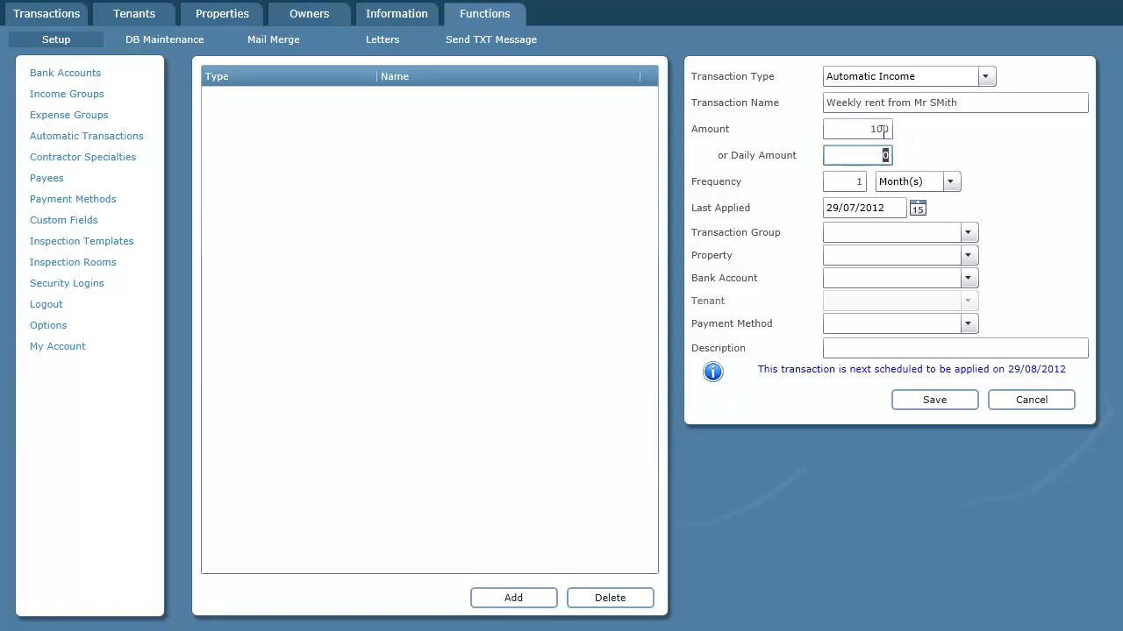
key("Tab")
key("Tab")
left_click(954, 183)
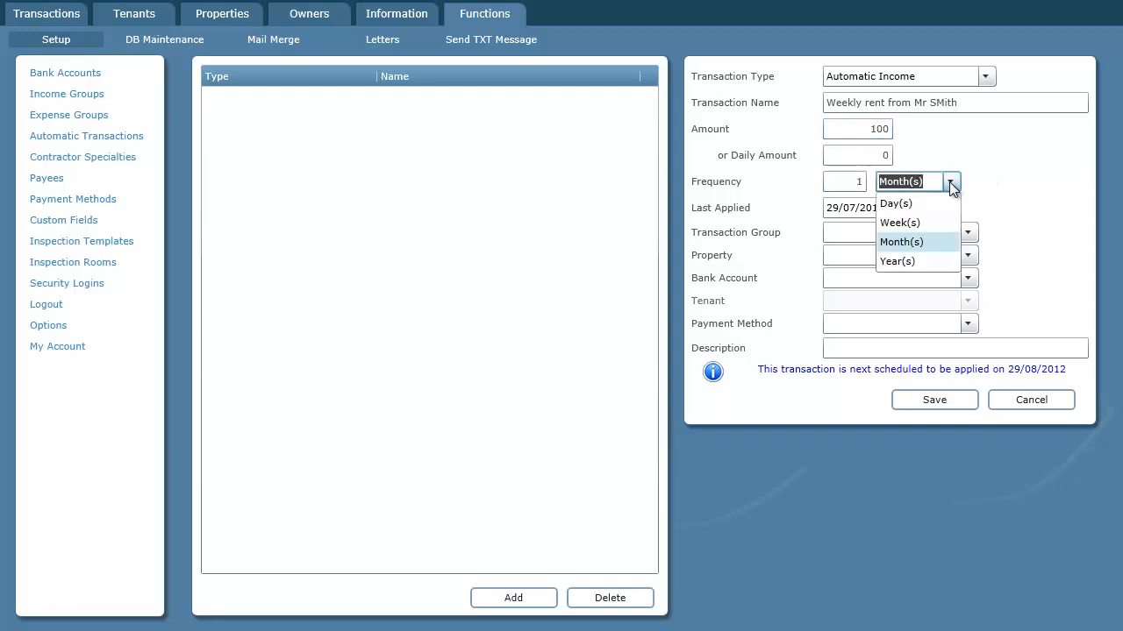
left_click(909, 226)
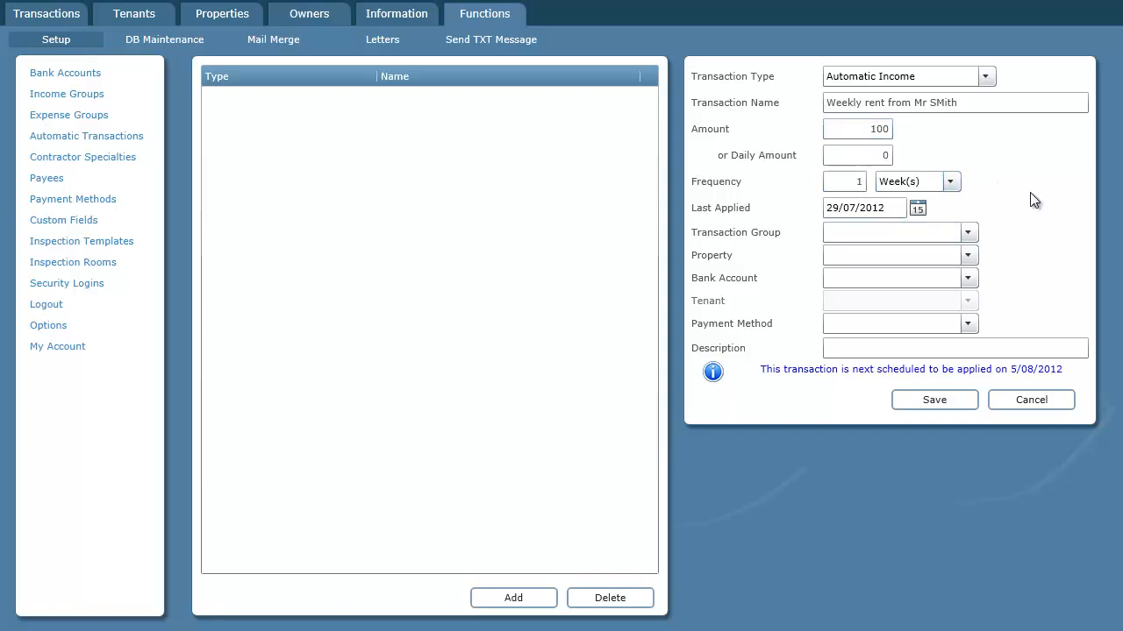
Step: Assign the transaction to the Rent group, property 2 and tenant 2, leaving the payment method blank
left_click(969, 232)
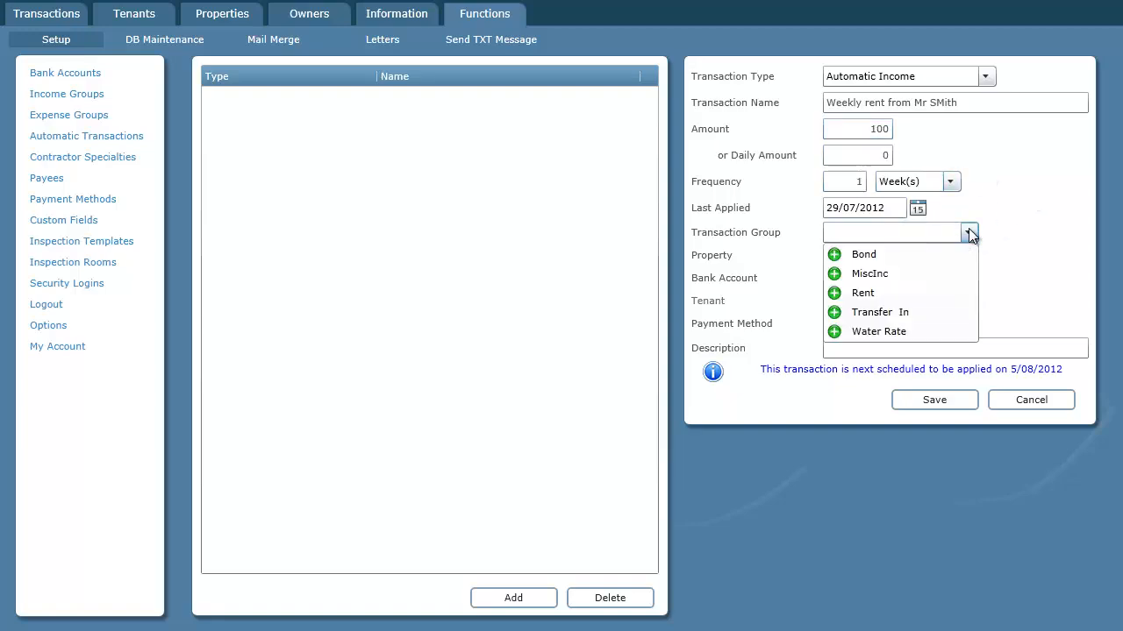
left_click(864, 293)
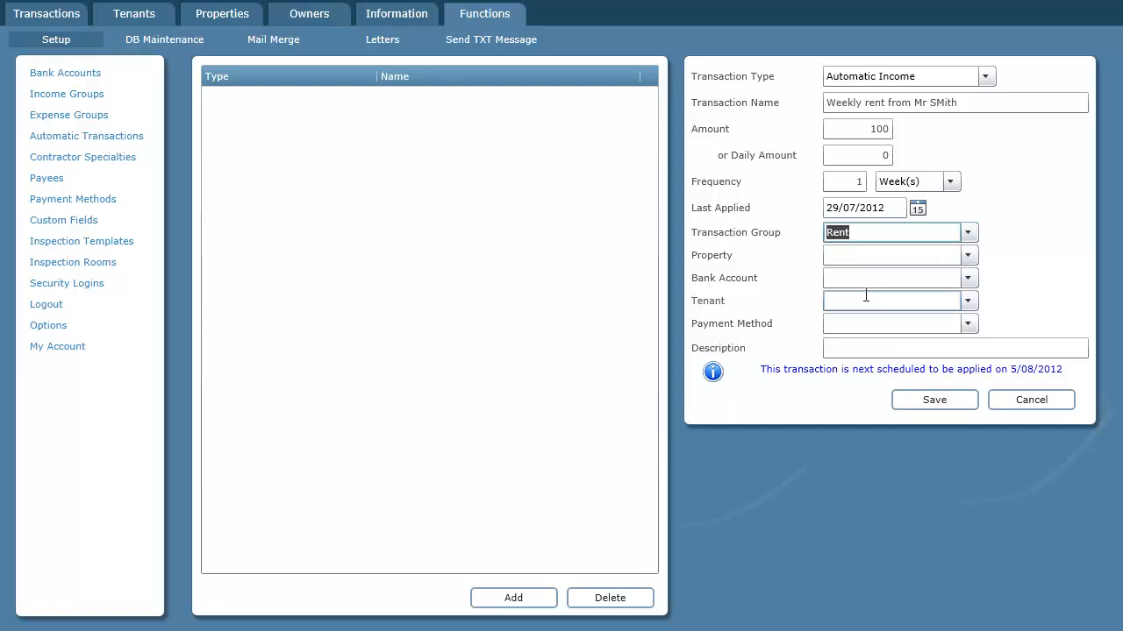
left_click(968, 255)
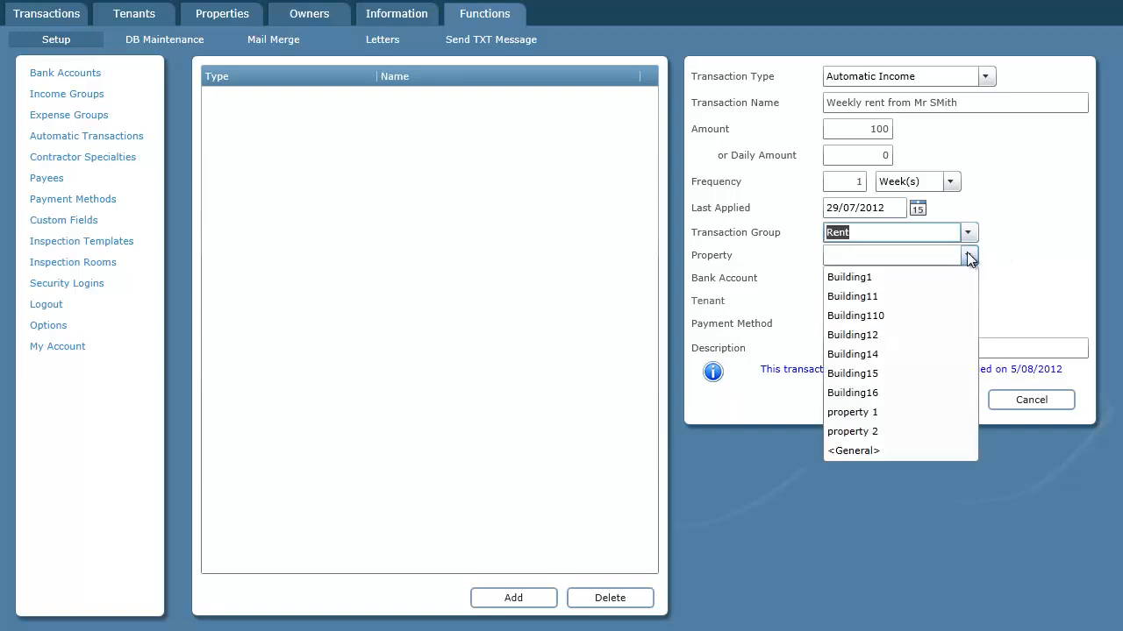
left_click(862, 430)
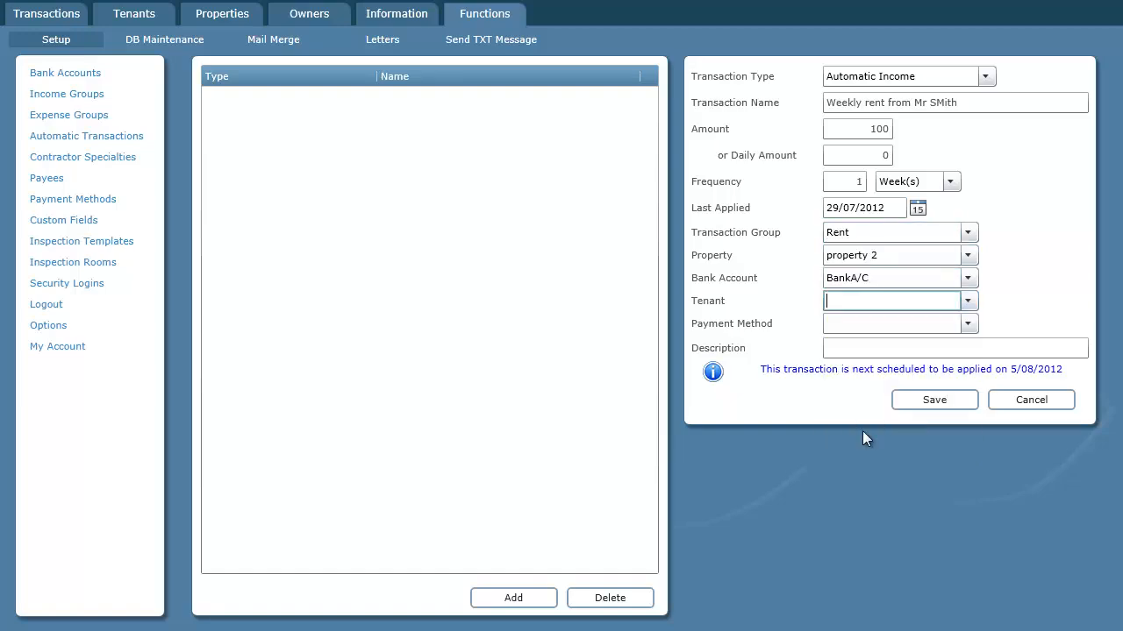
left_click(951, 299)
left_click(969, 300)
left_click(971, 321)
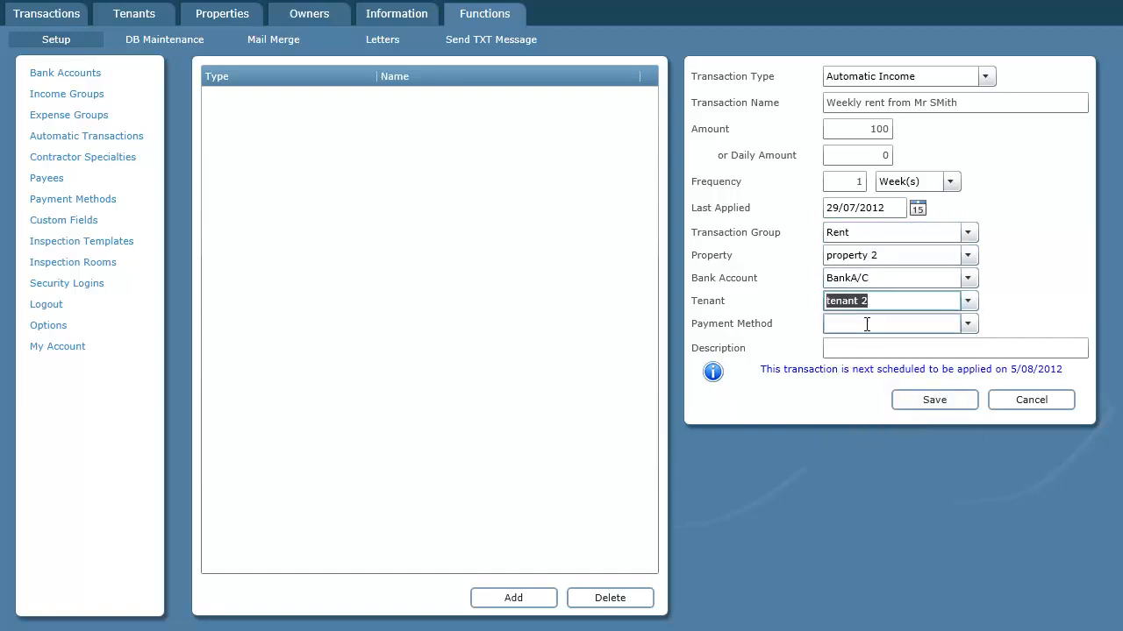
left_click(969, 324)
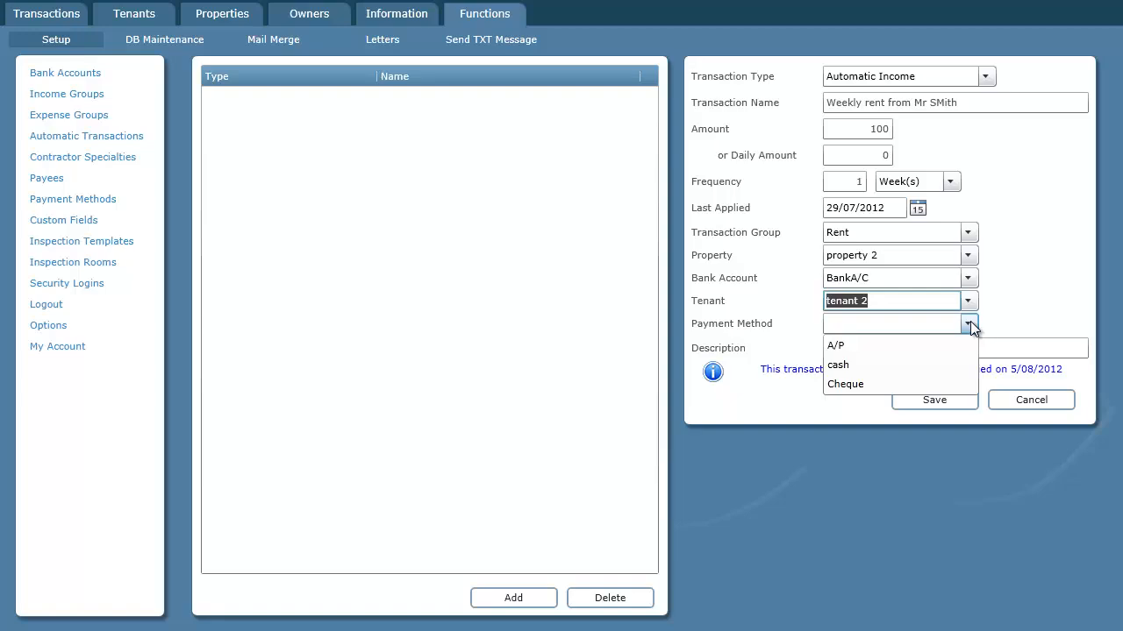
left_click(968, 323)
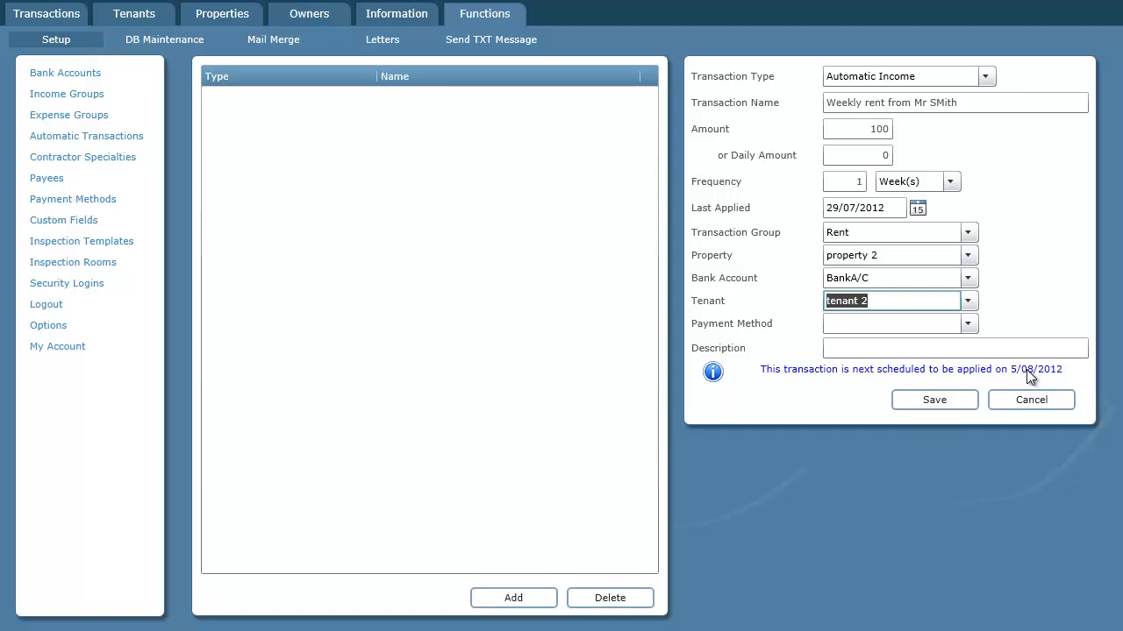
Step: Set the last applied date to 1/06/2012 and save the automatic income transaction
left_click(918, 208)
left_click(835, 233)
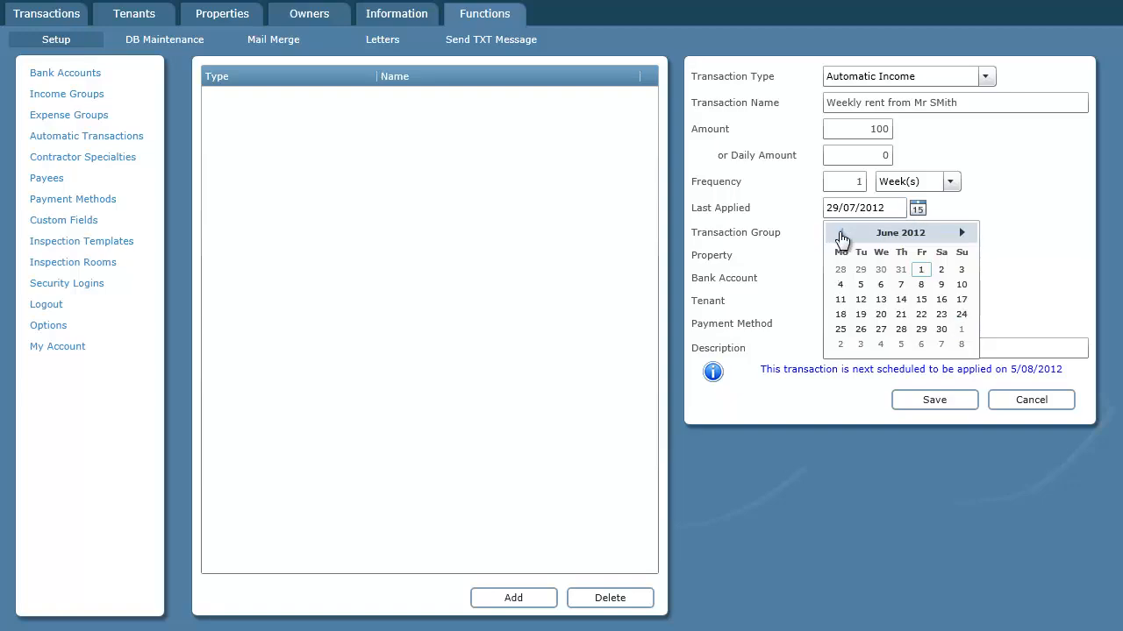
left_click(922, 268)
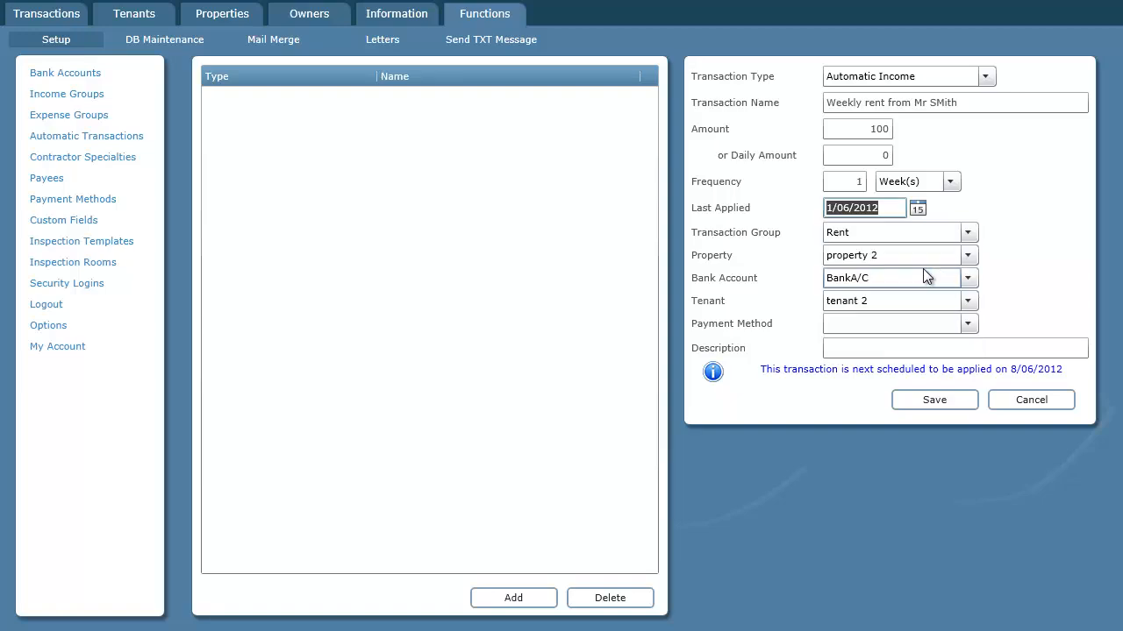
key("Tab")
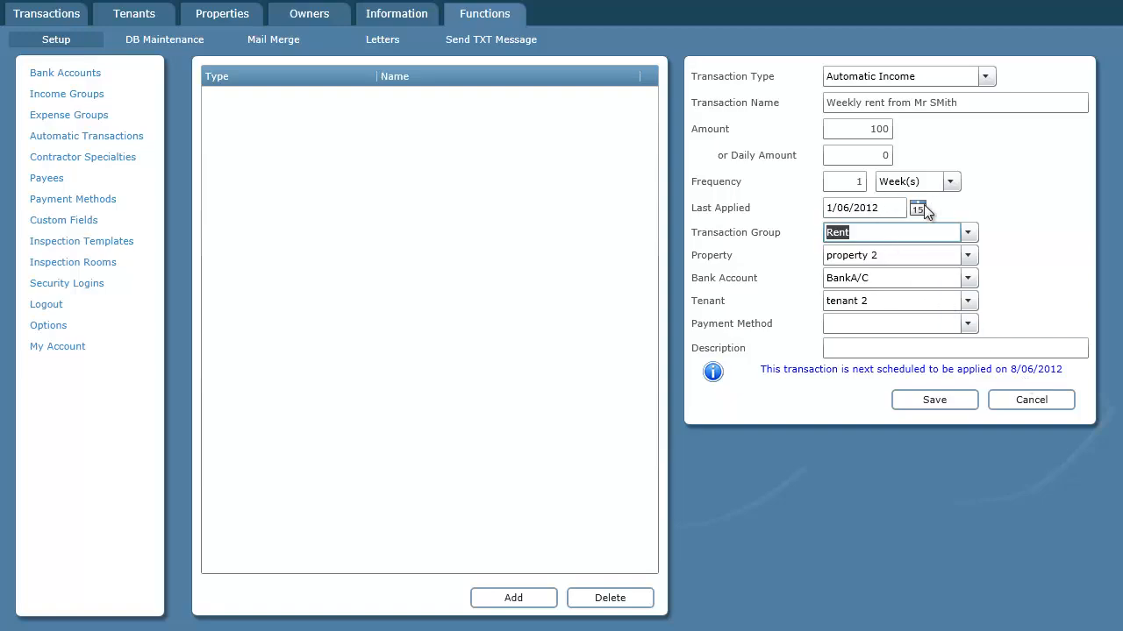
left_click(945, 400)
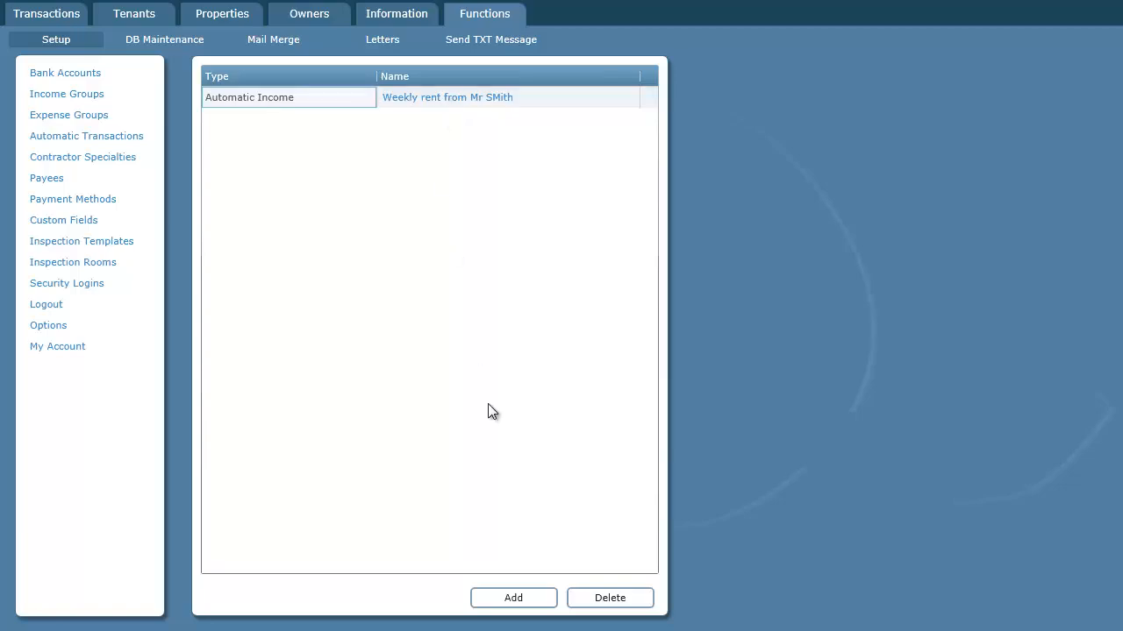
left_click(514, 600)
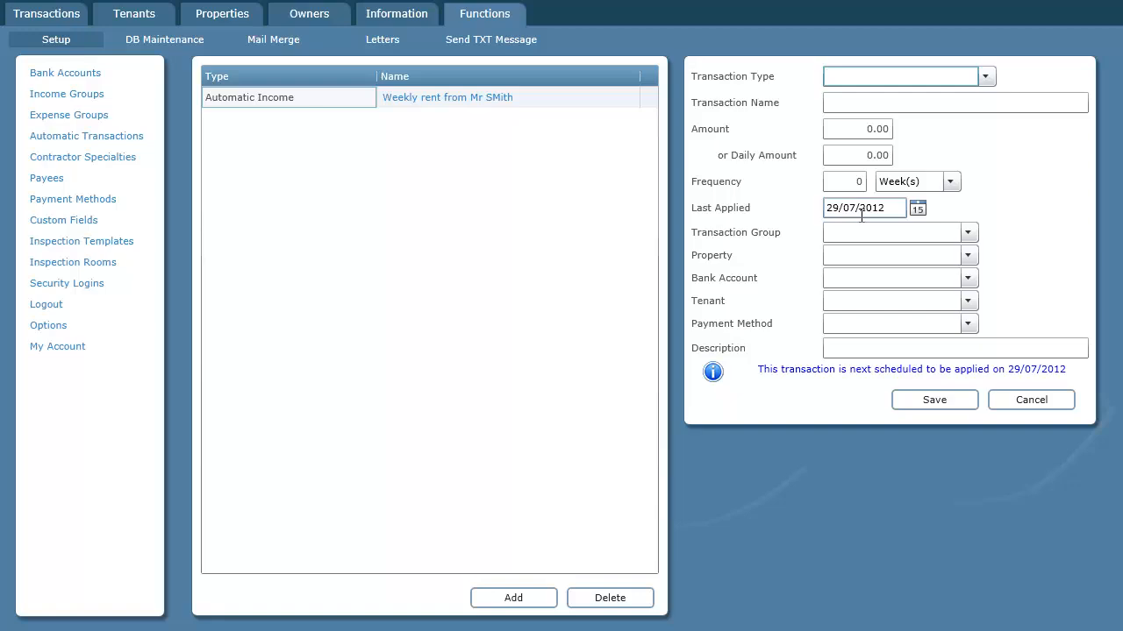
left_click(982, 76)
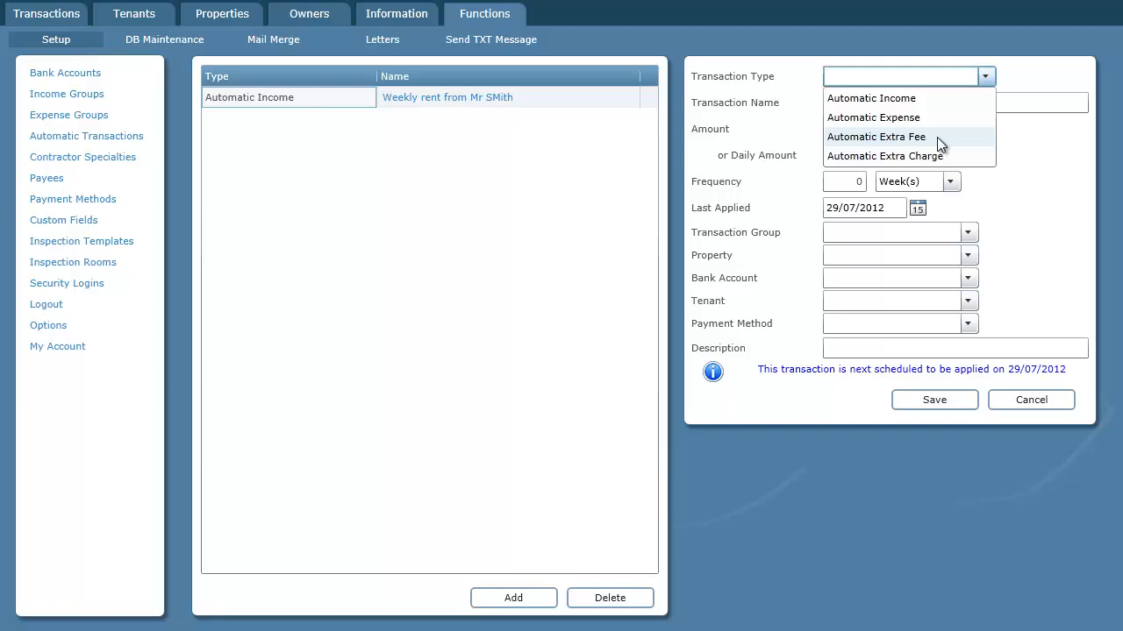
left_click(1026, 96)
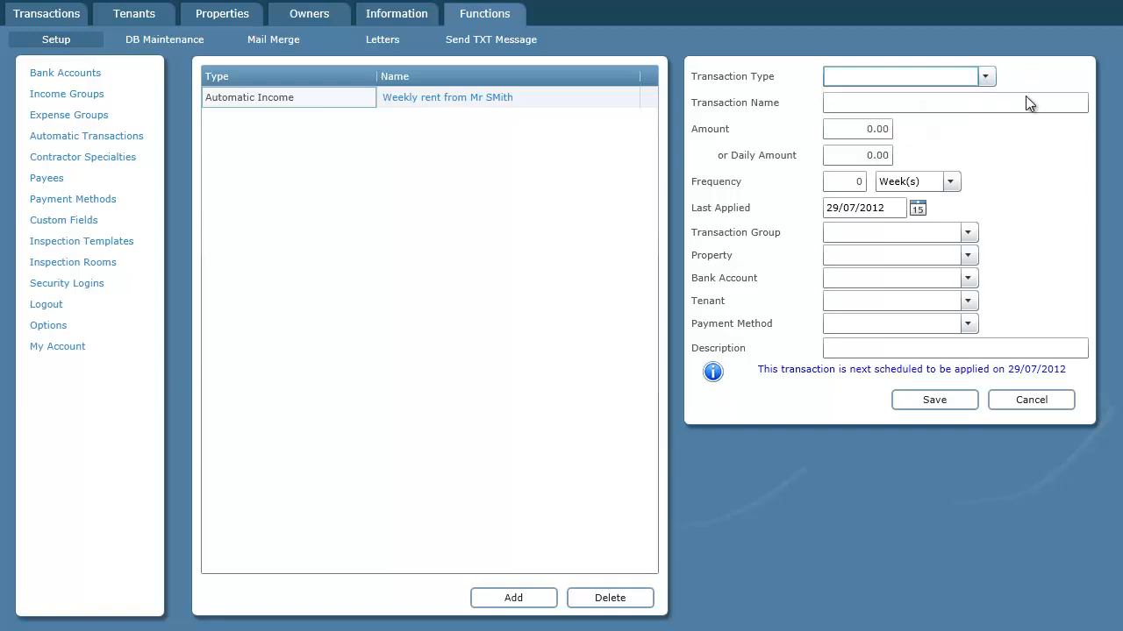
left_click(1040, 402)
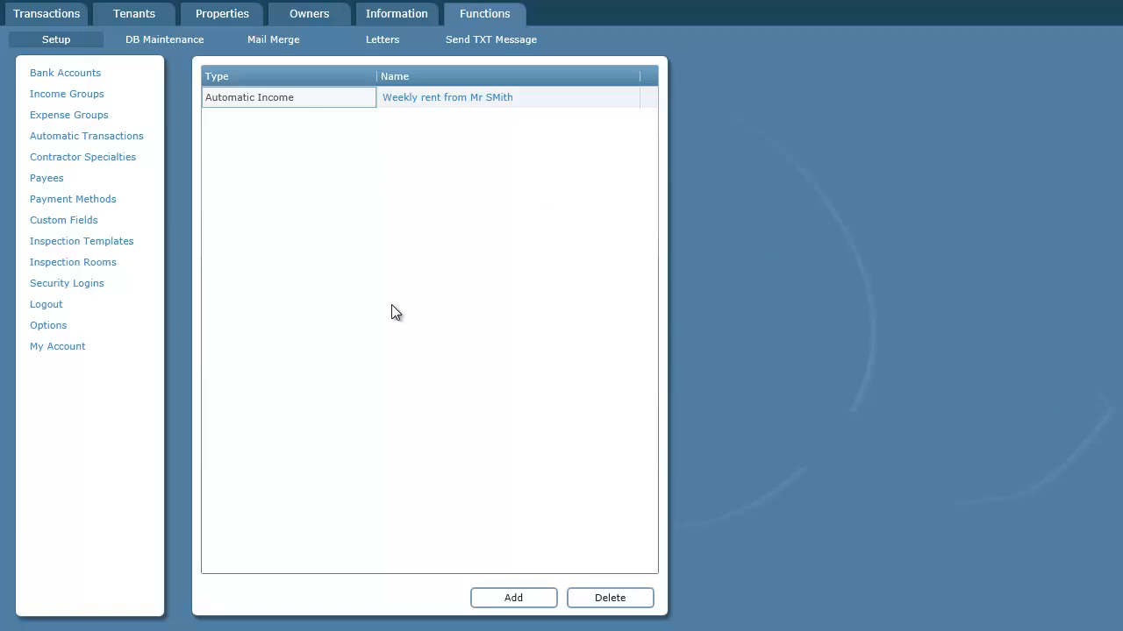
Step: Apply all due automatic weekly rent income transactions from the dashboard except the one dated 29/06/2012
left_click(409, 17)
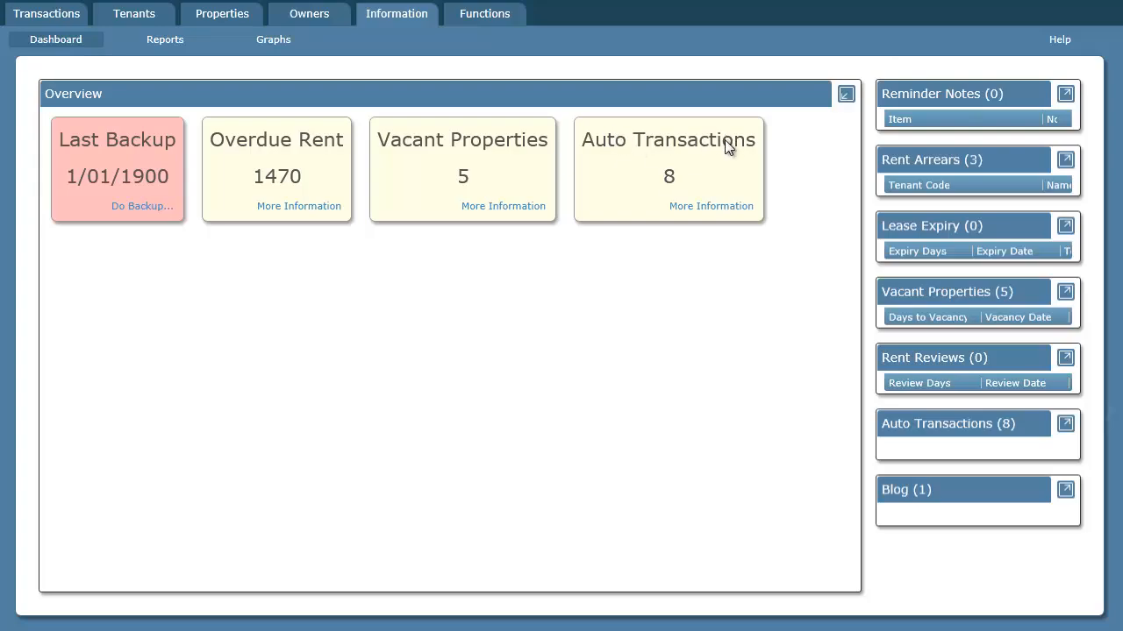
left_click(712, 211)
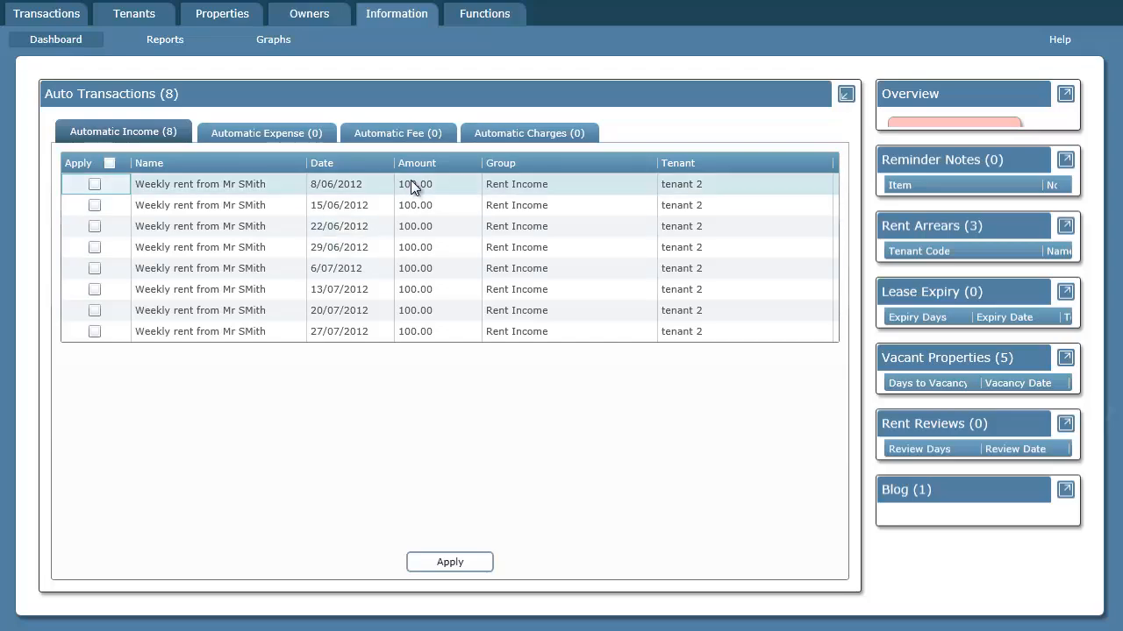
left_click(108, 163)
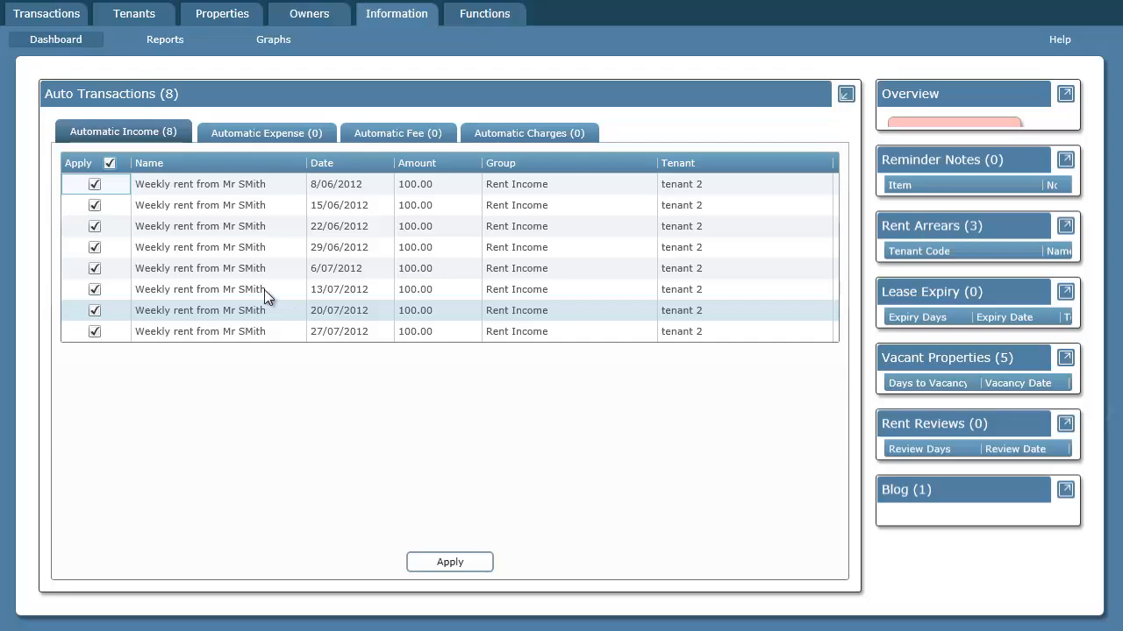
left_click(94, 249)
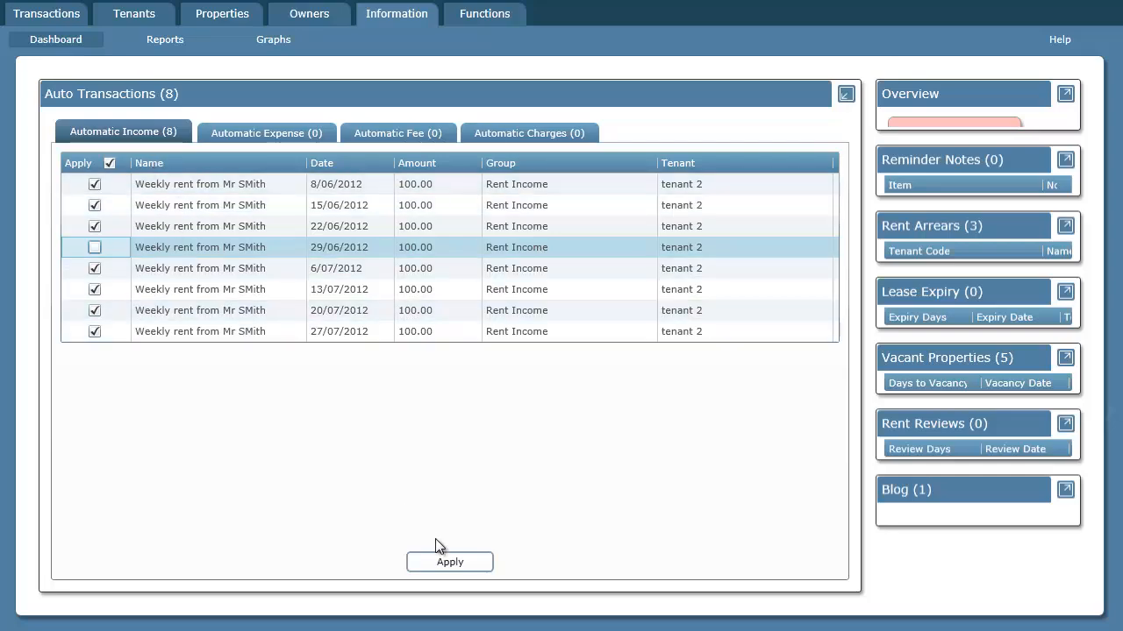
left_click(450, 563)
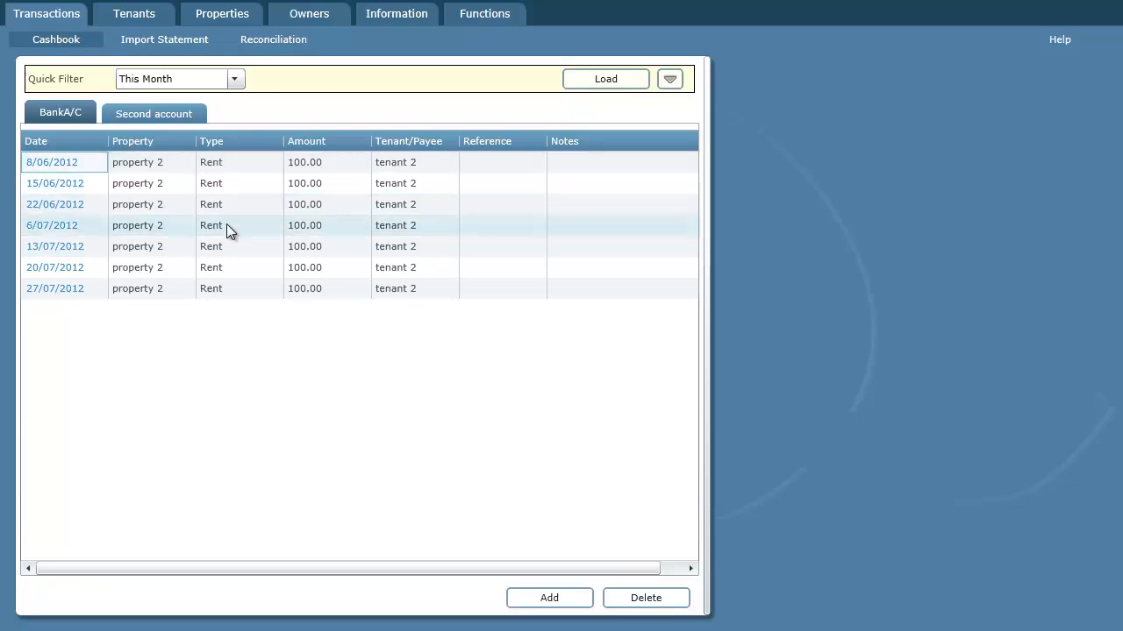
Step: Review the details of the 22/06/2012 rent transaction in the BankA/C cashbook, then close it without changes
left_click(60, 206)
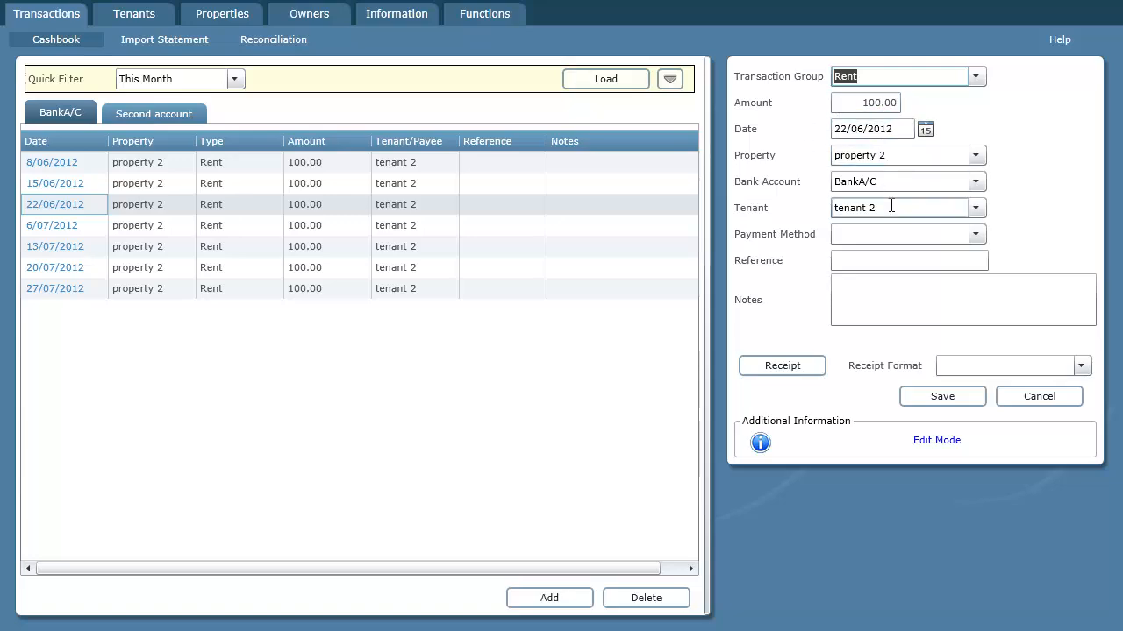
left_click(1039, 397)
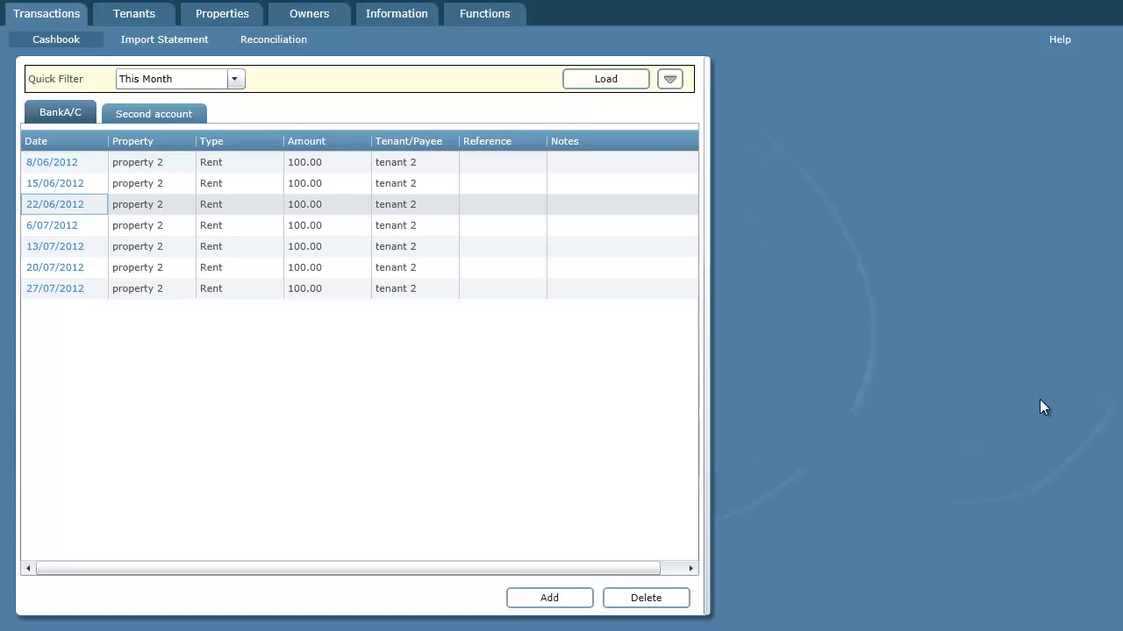
Step: Check the weekly rent automatic transaction's last applied date in the setup and the dashboard's list of due automatic transactions
left_click(485, 18)
left_click(114, 138)
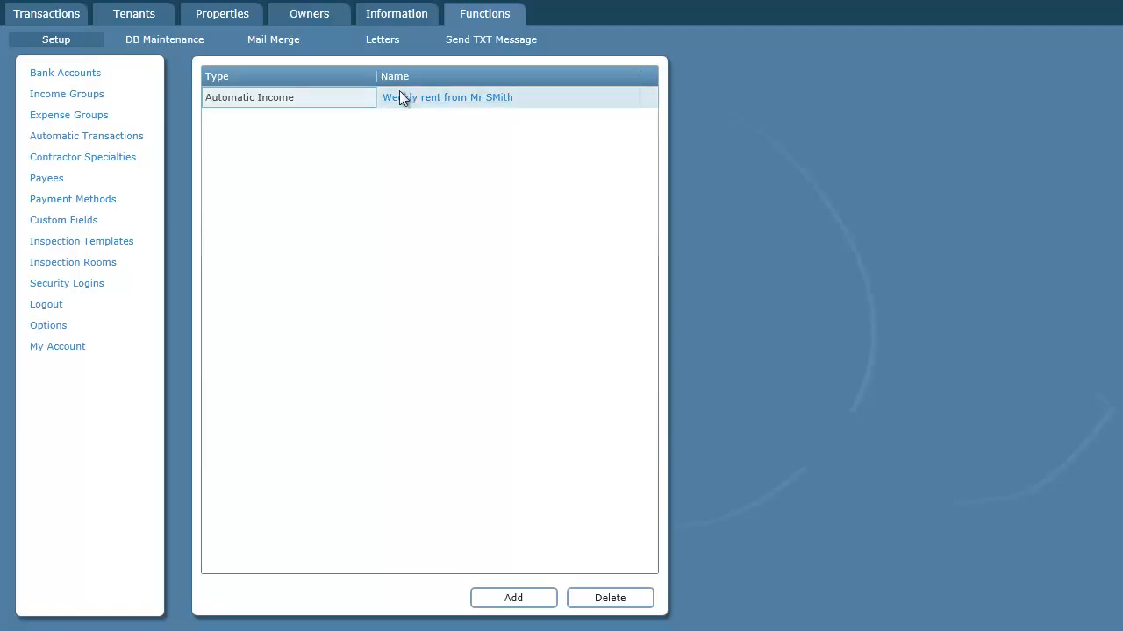
left_click(399, 97)
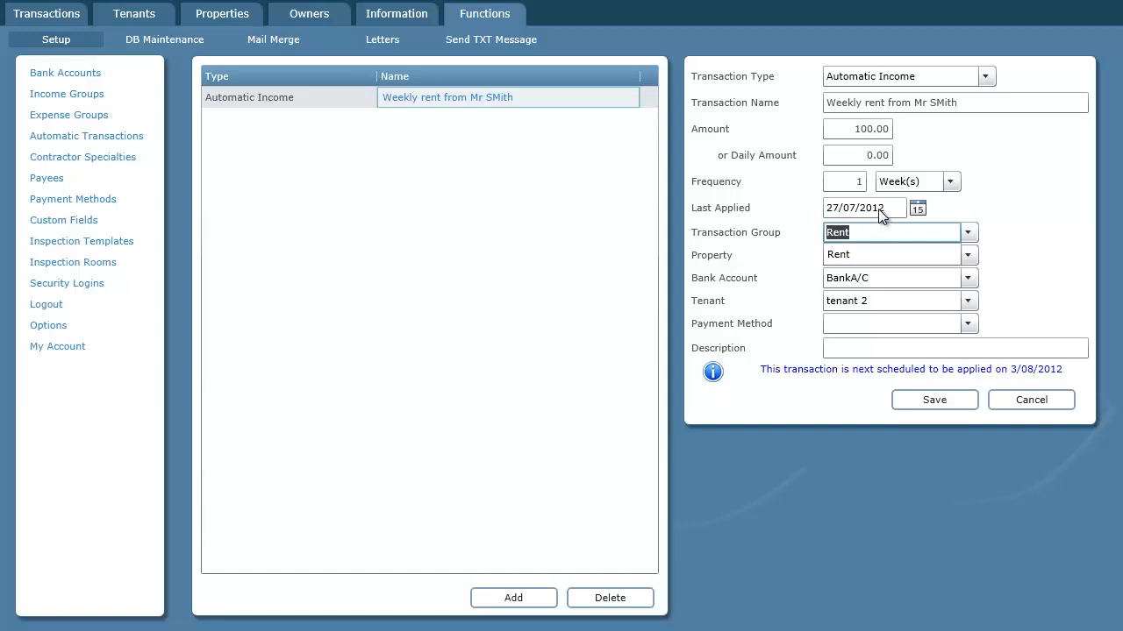
left_click(1003, 394)
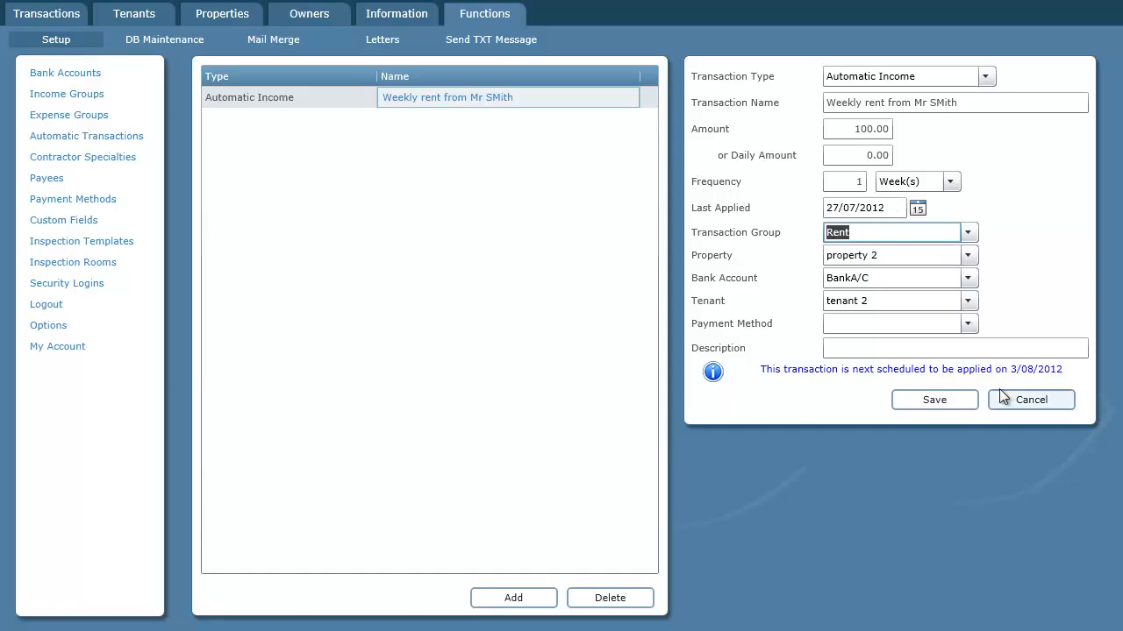
left_click(418, 24)
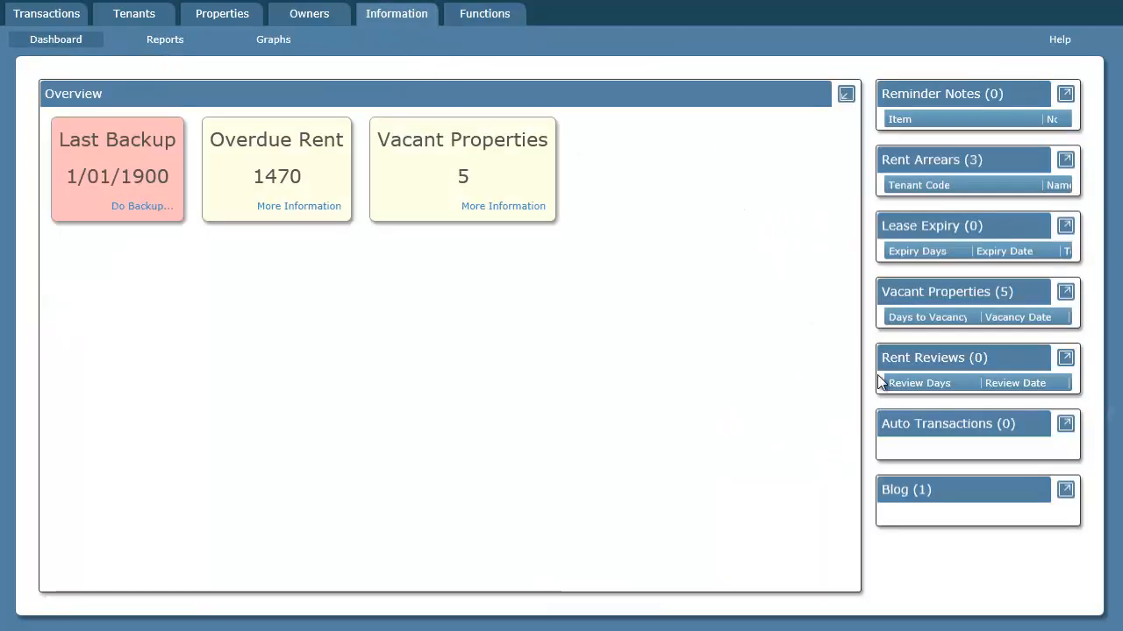
left_click(1065, 425)
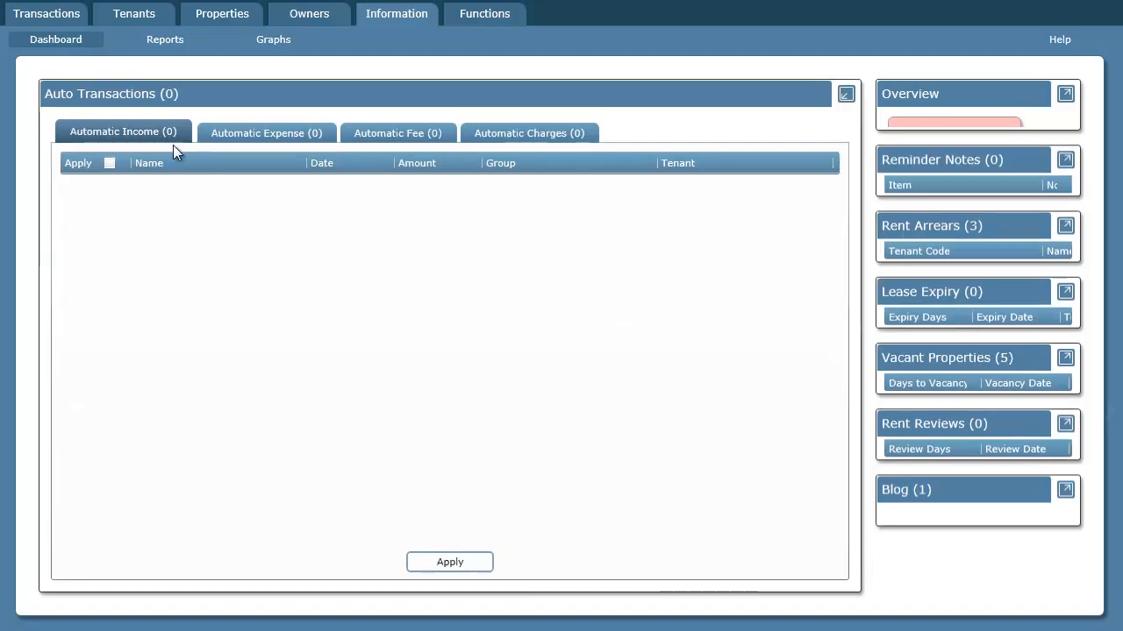